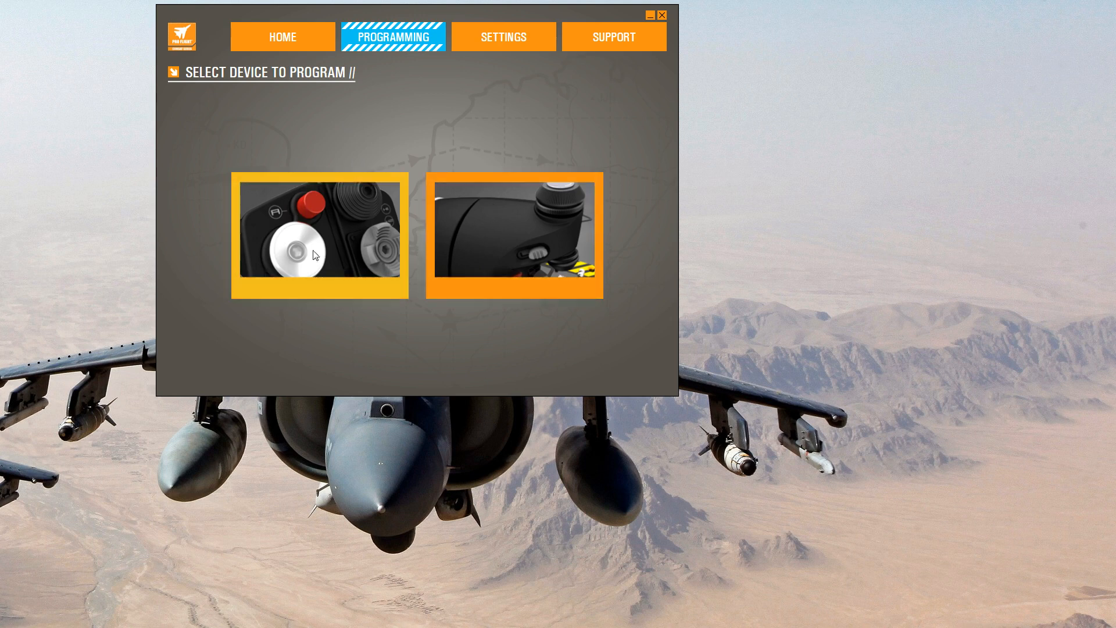
Step: Choose the joystick as the device to program and load the Helis.pr0 profile
click(322, 221)
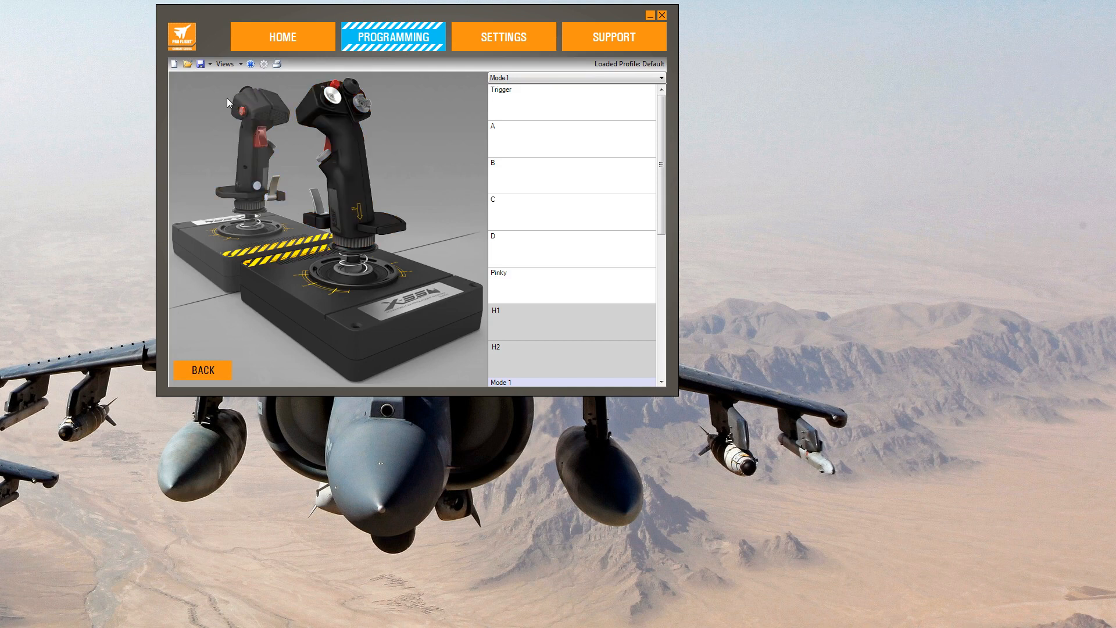
click(188, 66)
click(314, 221)
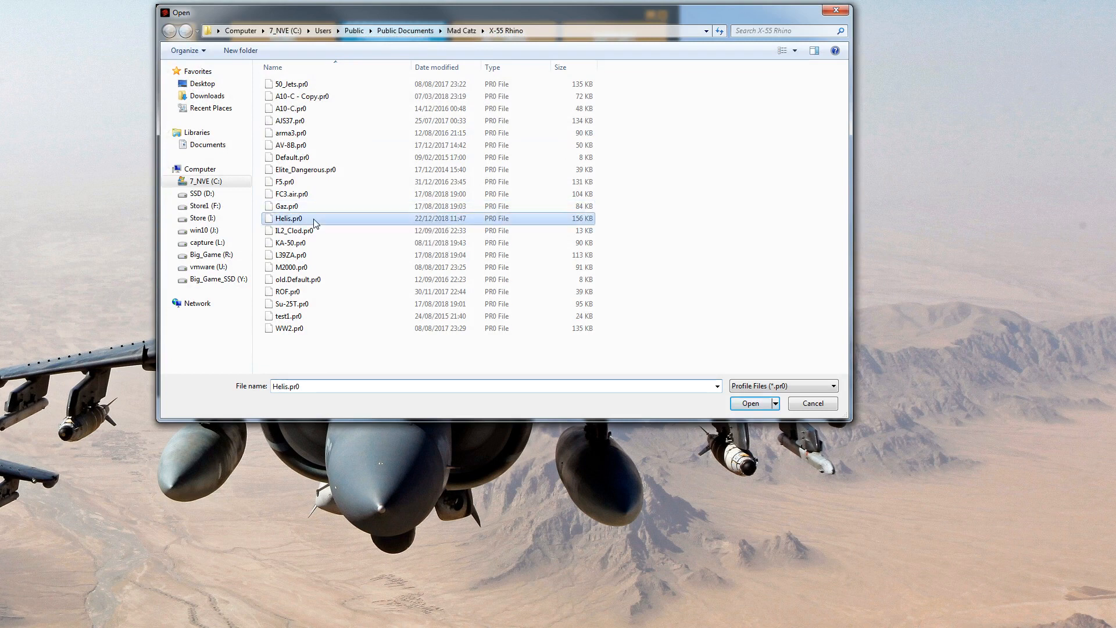
click(751, 403)
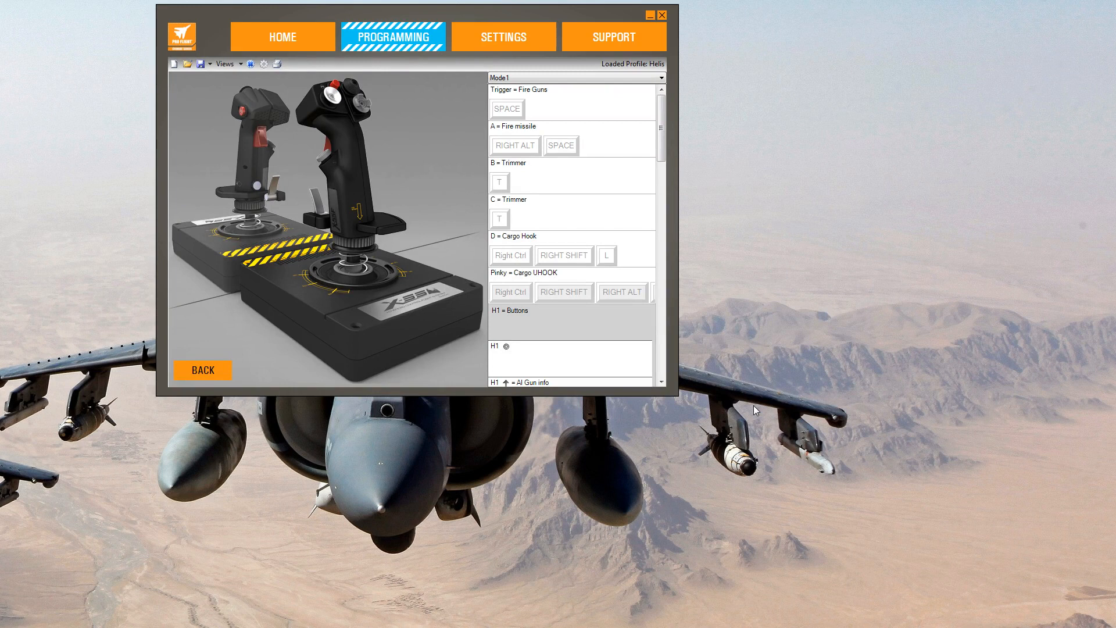
Step: Check the joystick's button assignments in Mode2 and return to Mode1
click(596, 78)
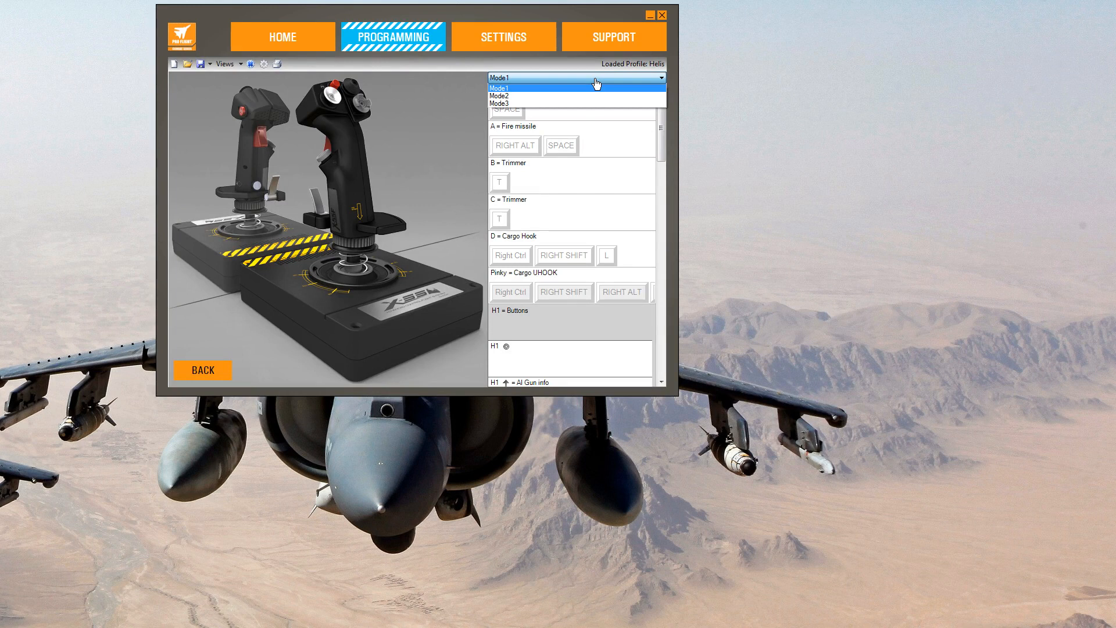
click(590, 96)
click(590, 82)
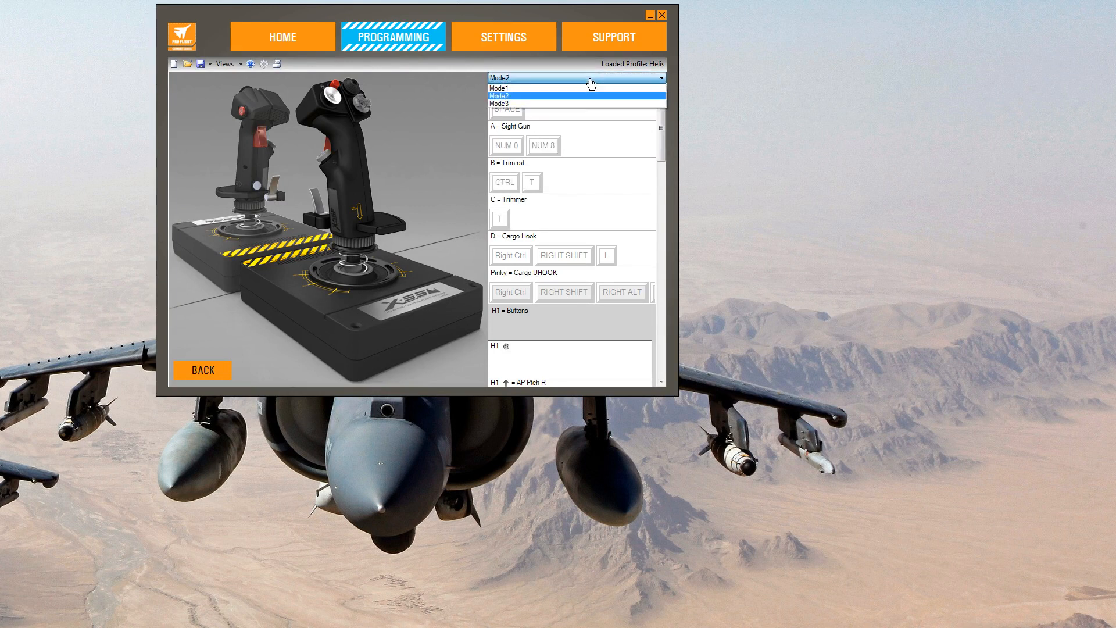
click(590, 87)
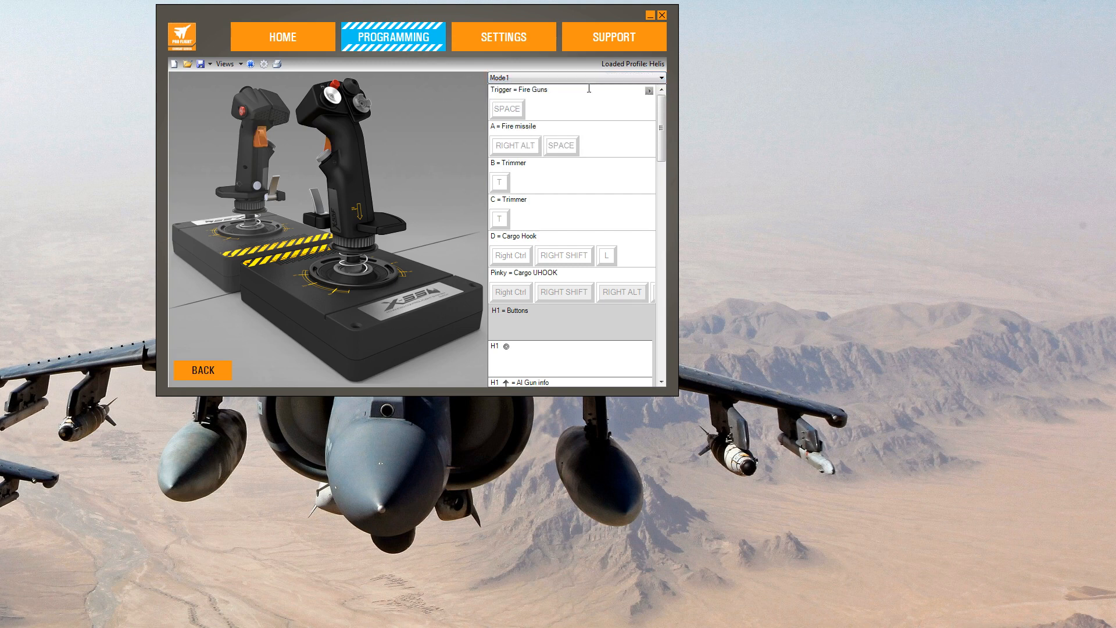
Step: Browse the commands available for the Trigger in Mode1 and leave its assignment as is
click(649, 91)
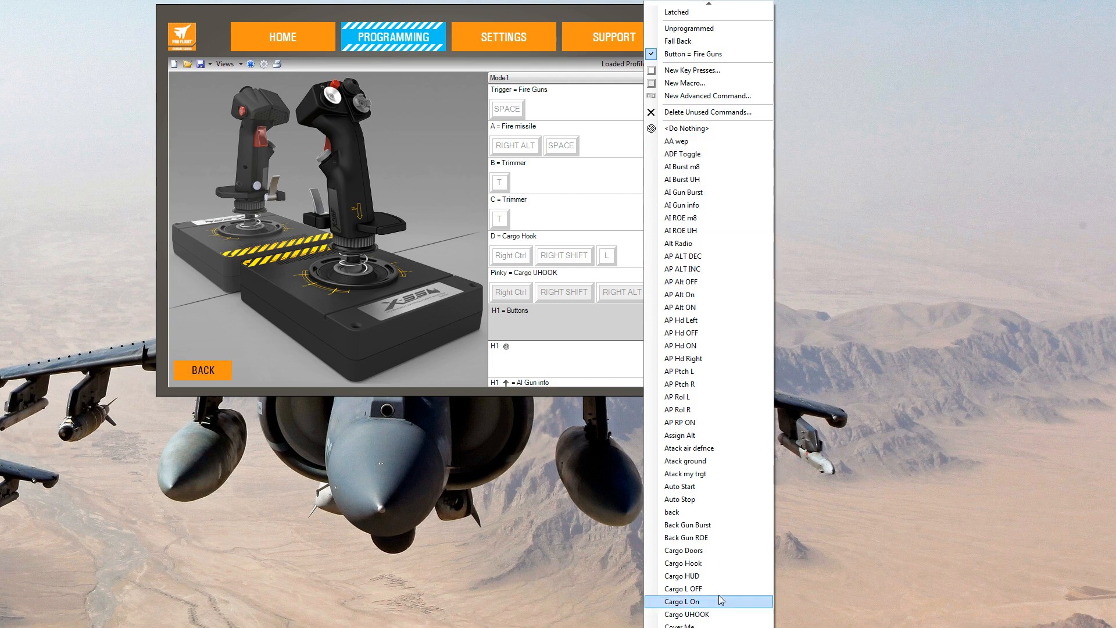
click(708, 627)
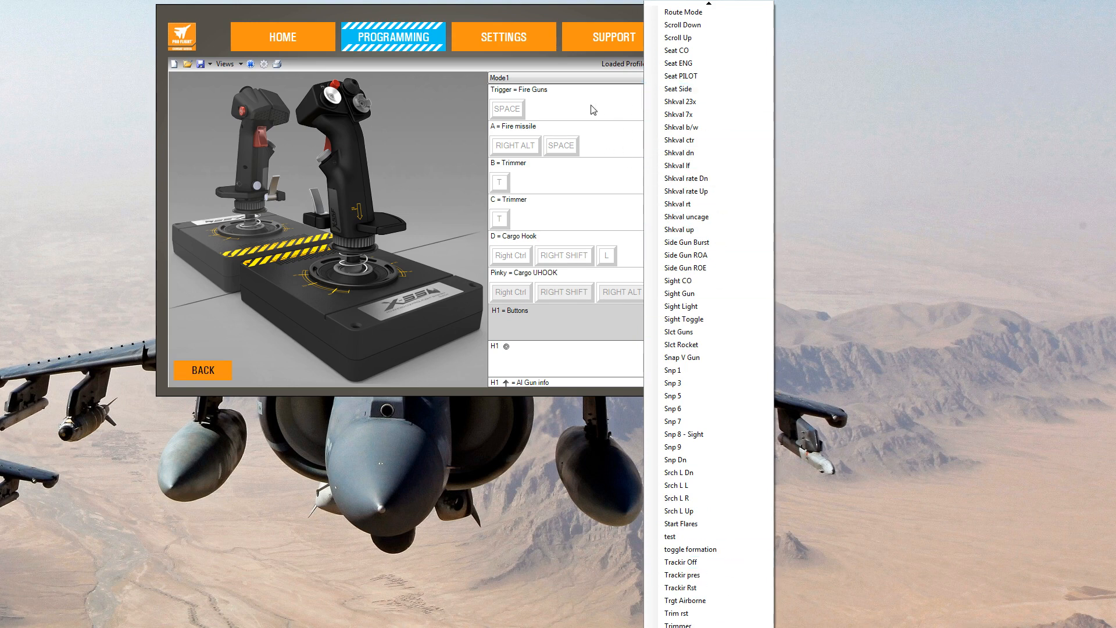
click(471, 102)
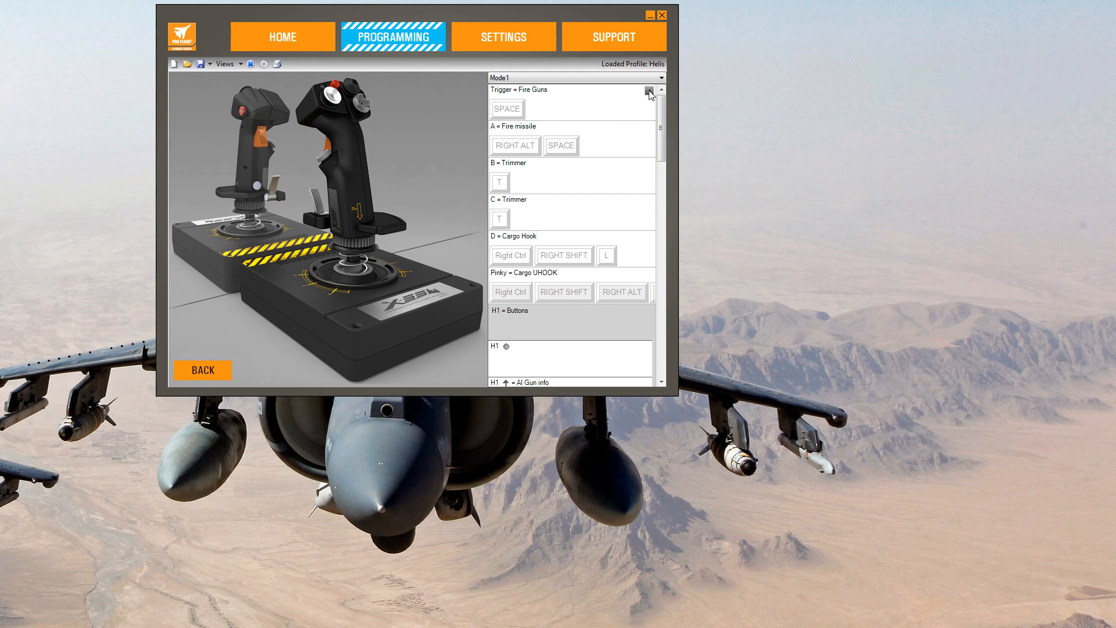
Step: Assign the Fire missile command to the Trigger in Mode1
click(649, 91)
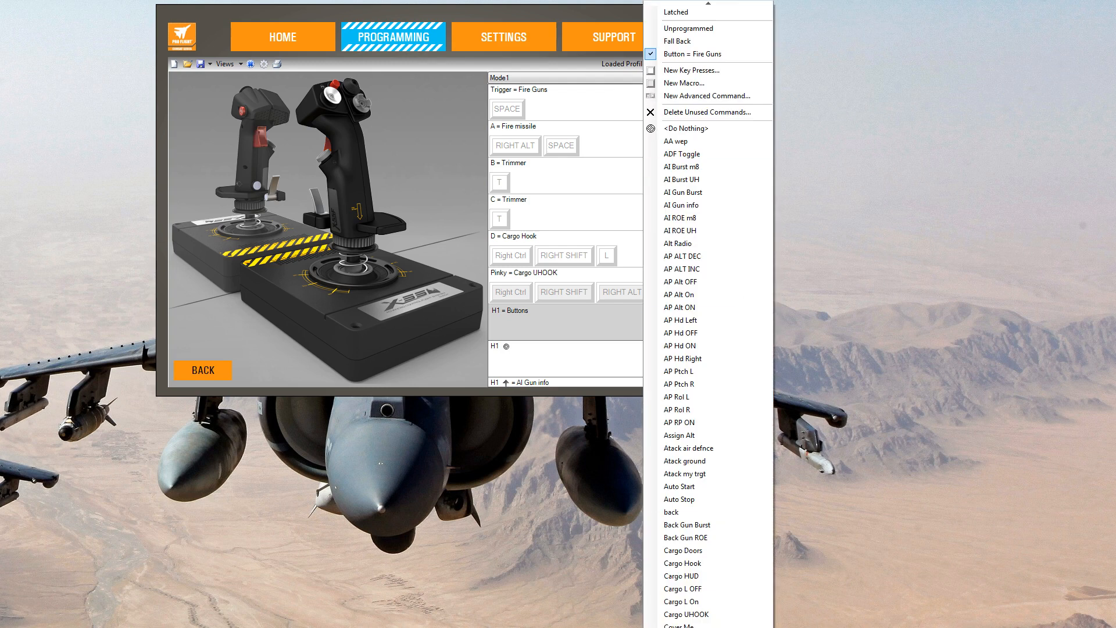
scroll(708, 314, down, 6)
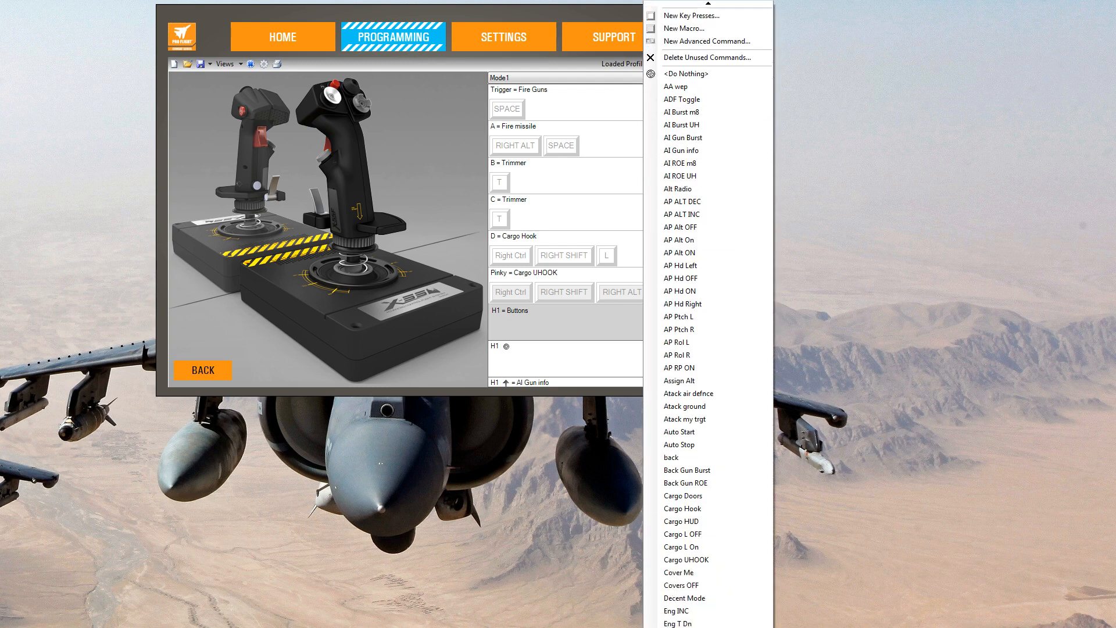
scroll(718, 274, down, 7)
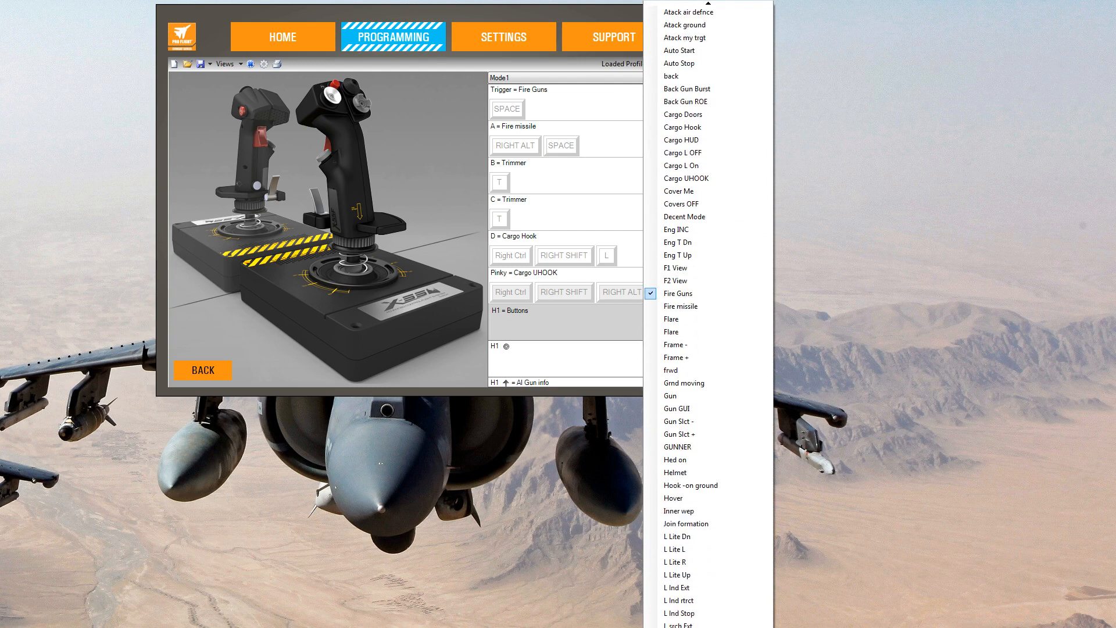
click(709, 230)
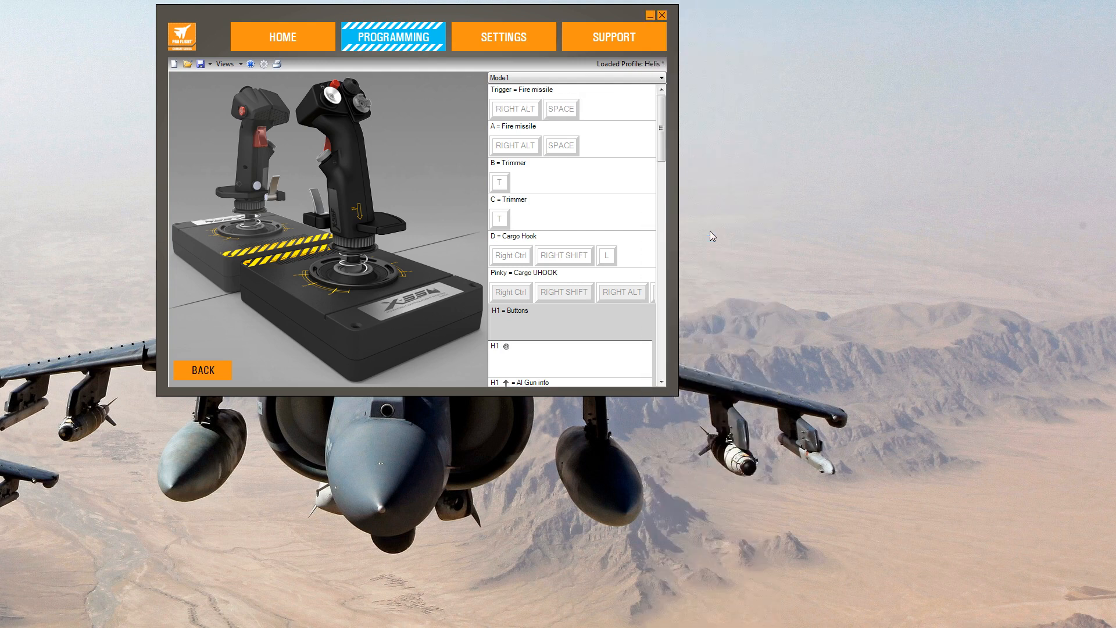
Step: Assign the Fire Guns command to button A in Mode1
click(650, 128)
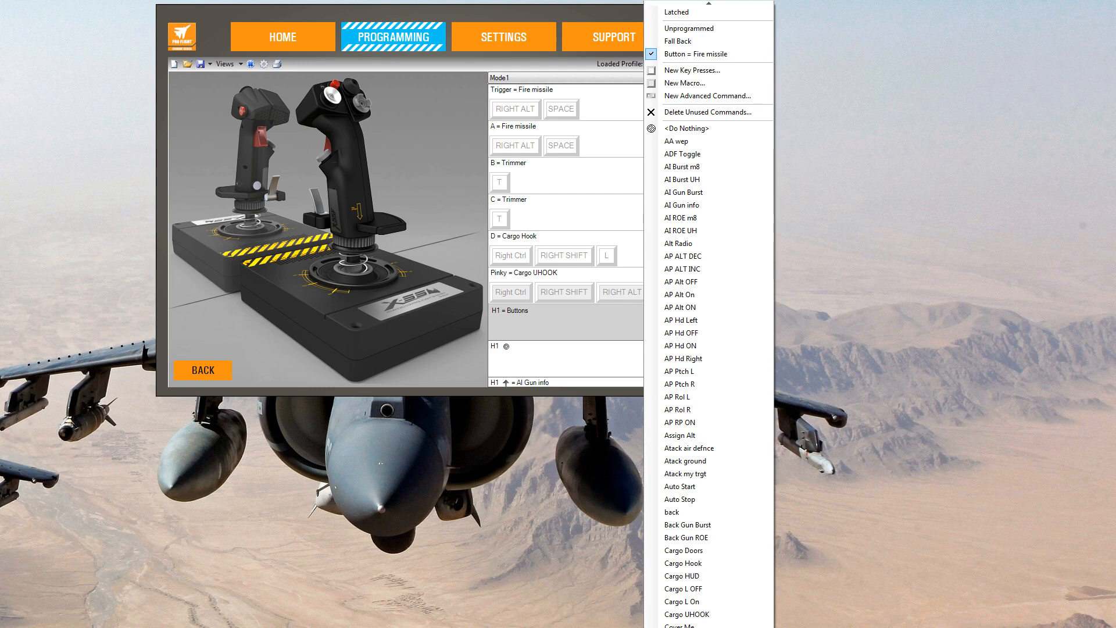
click(692, 626)
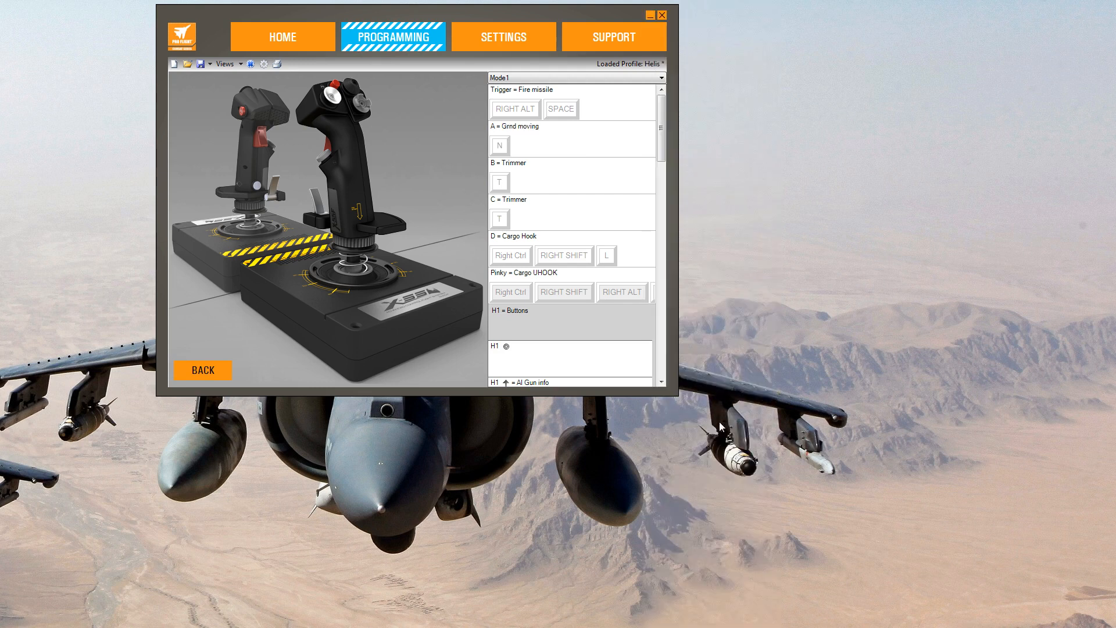
click(649, 128)
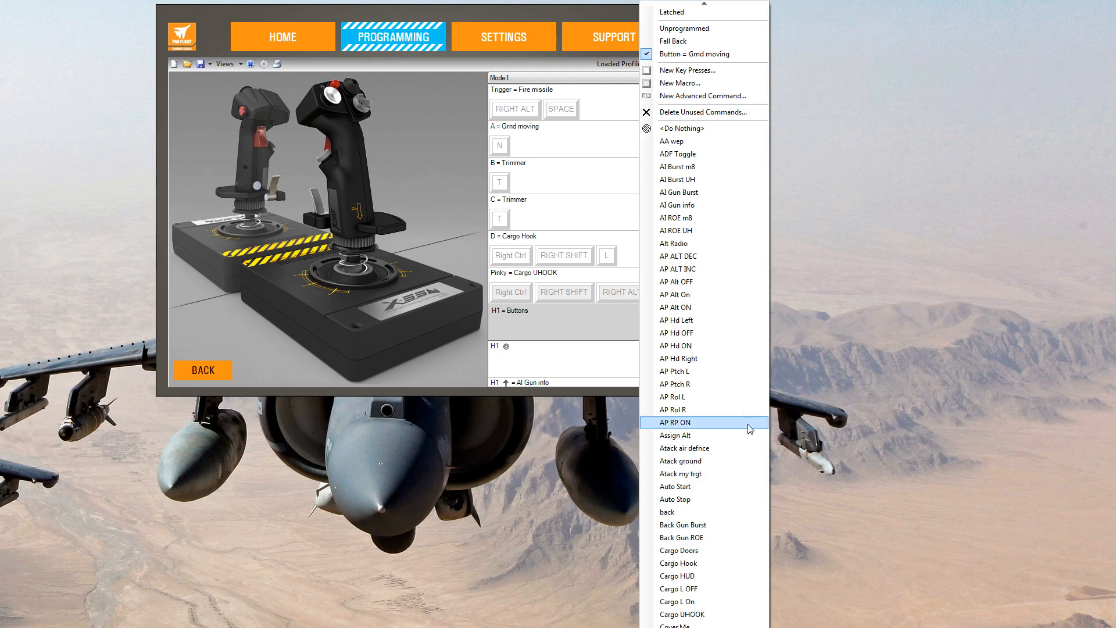
scroll(704, 314, down, 5)
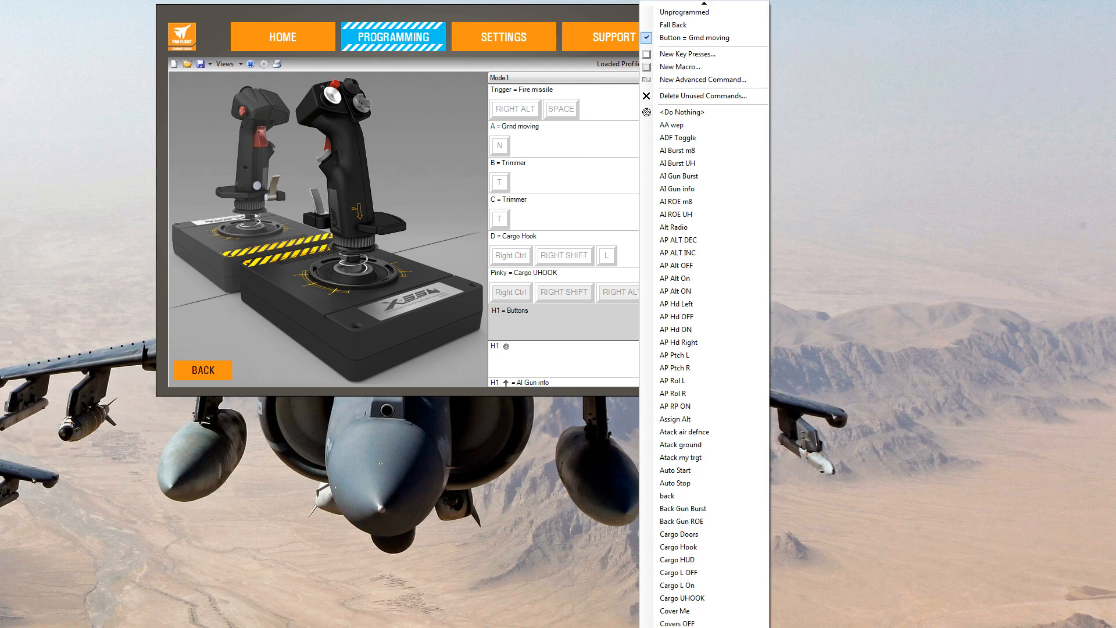
scroll(704, 314, down, 9)
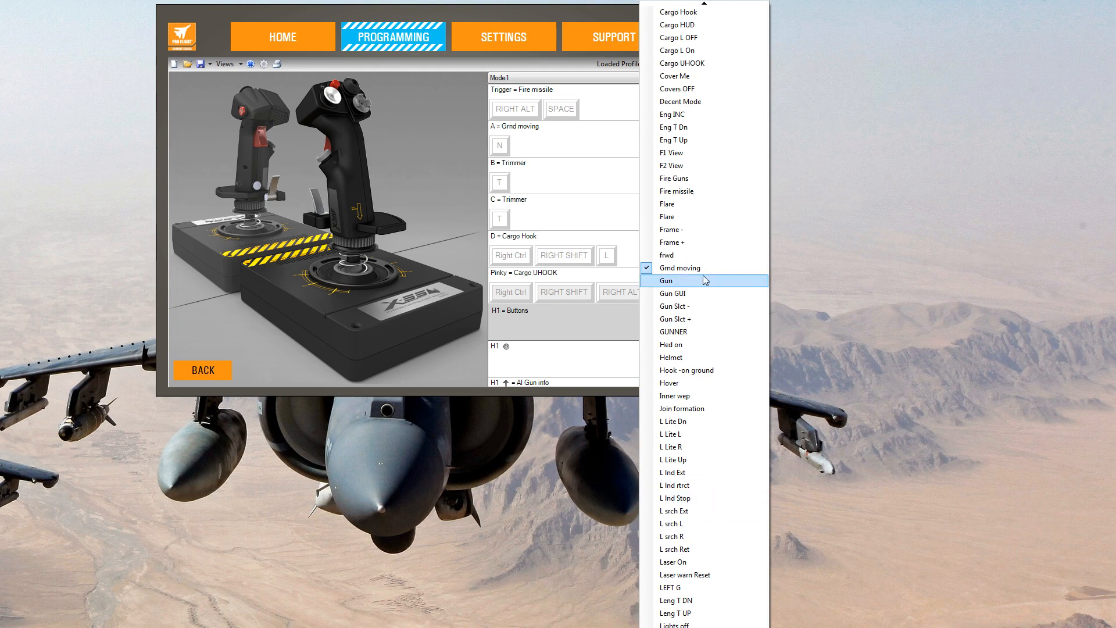
click(715, 178)
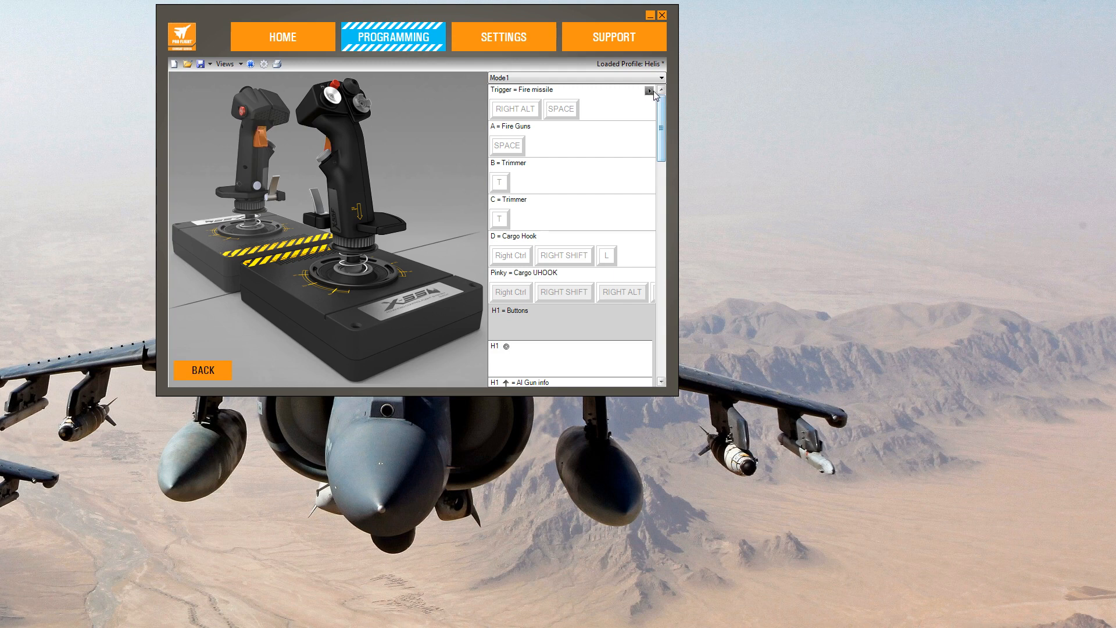
Step: Delete all unused commands from the Helis profile, including key presses, macros and advanced commands
right_click(649, 93)
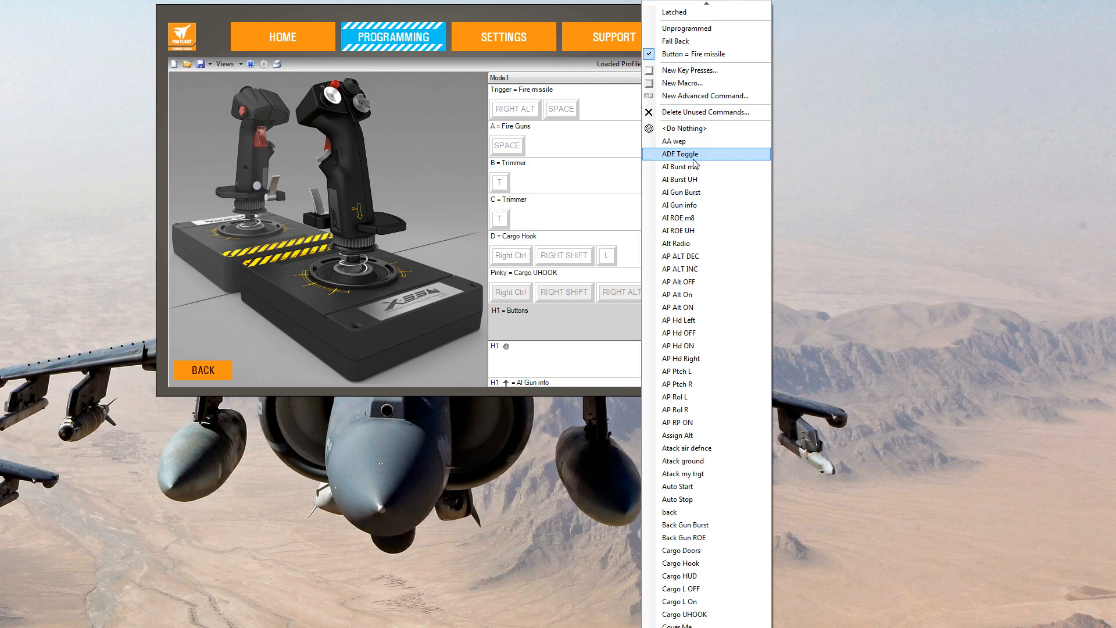
click(705, 112)
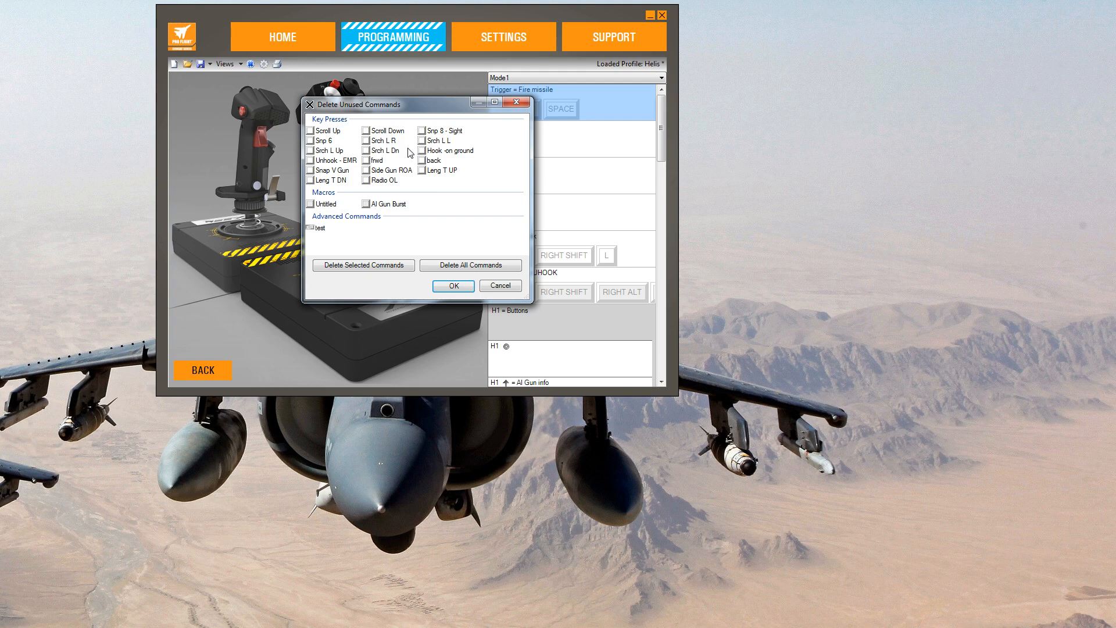
click(480, 266)
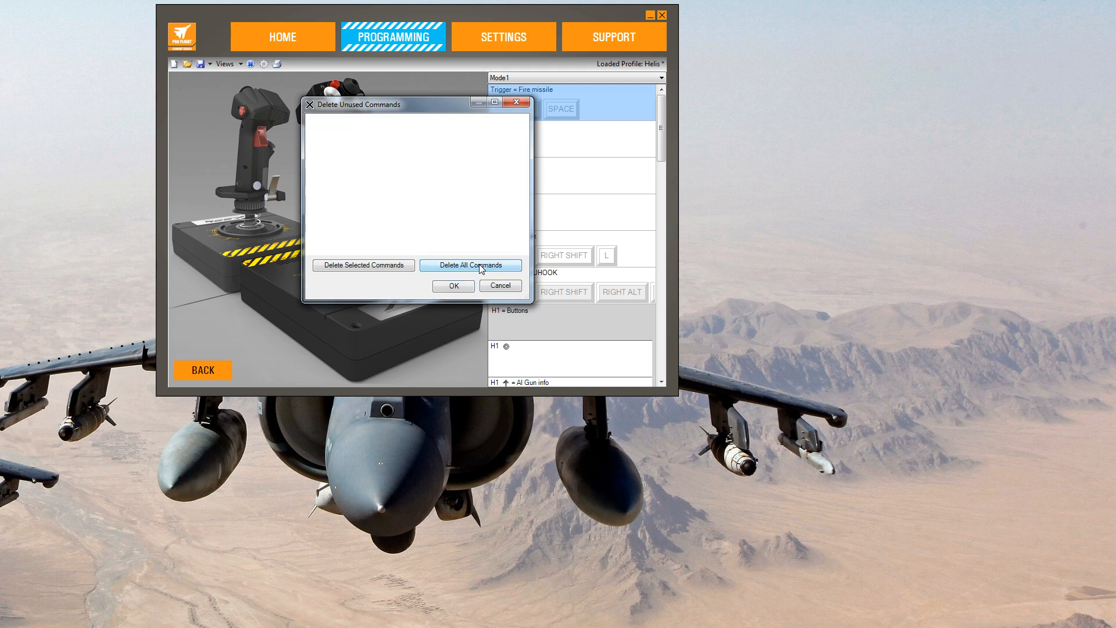
click(452, 286)
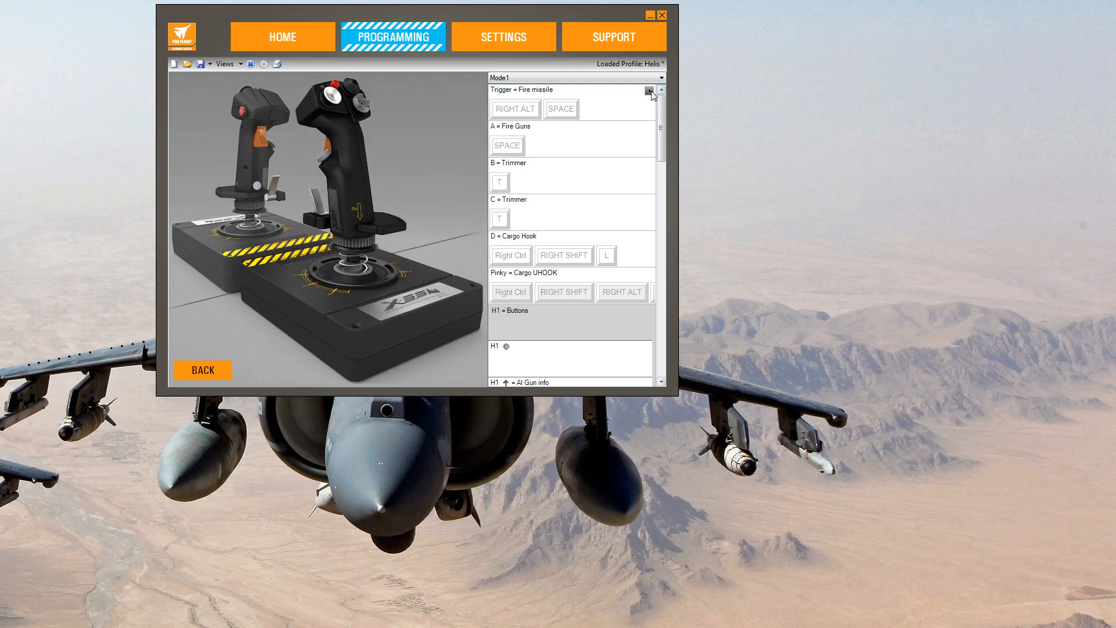
Step: Examine the remaining commands and assignment options offered for the Trigger and button A without choosing any
click(648, 91)
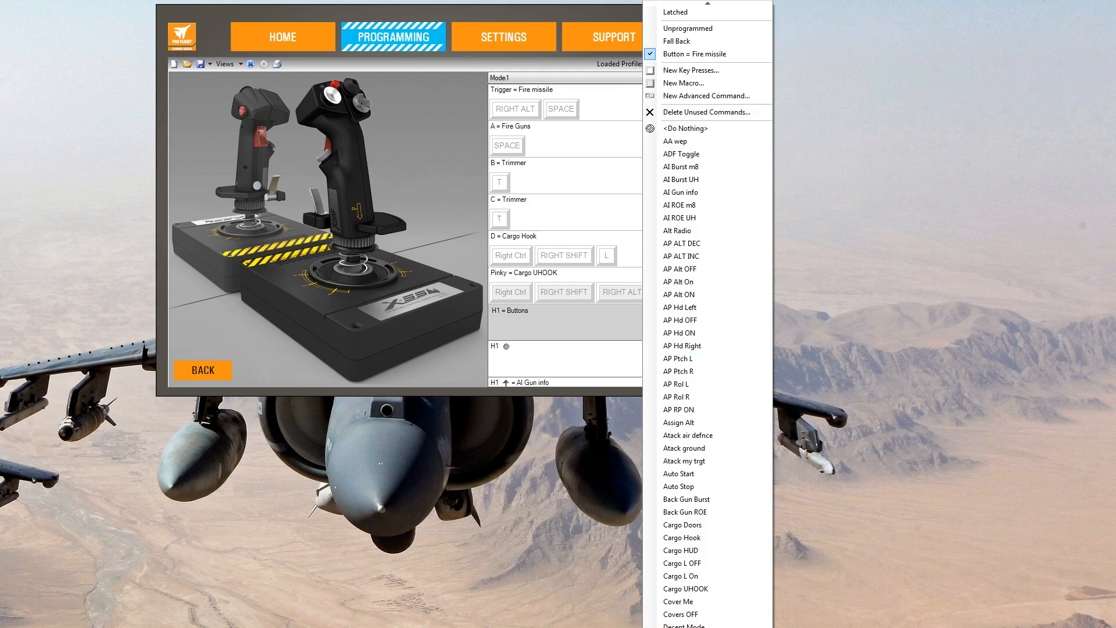
scroll(708, 317, down, 5)
scroll(708, 317, down, 10)
scroll(707, 317, down, 10)
scroll(707, 317, down, 4)
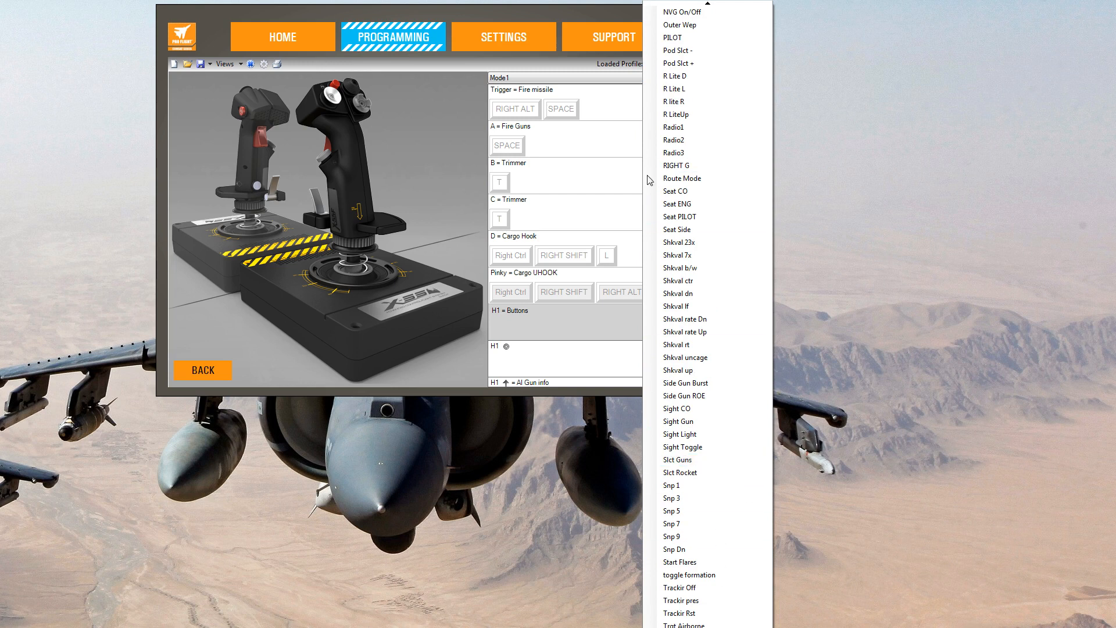
click(465, 187)
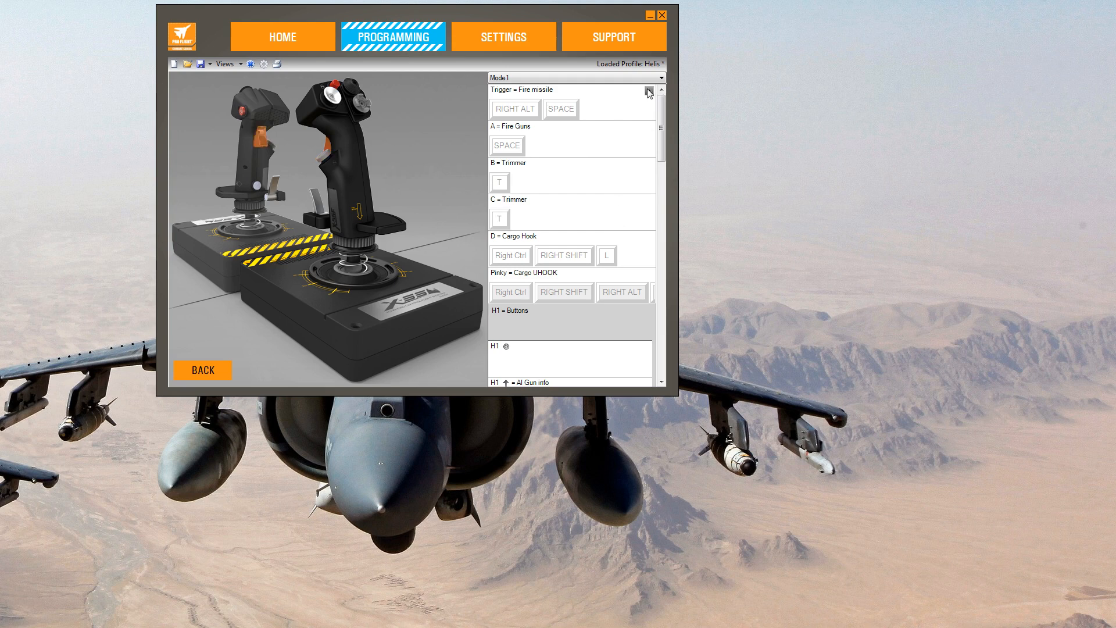
click(649, 91)
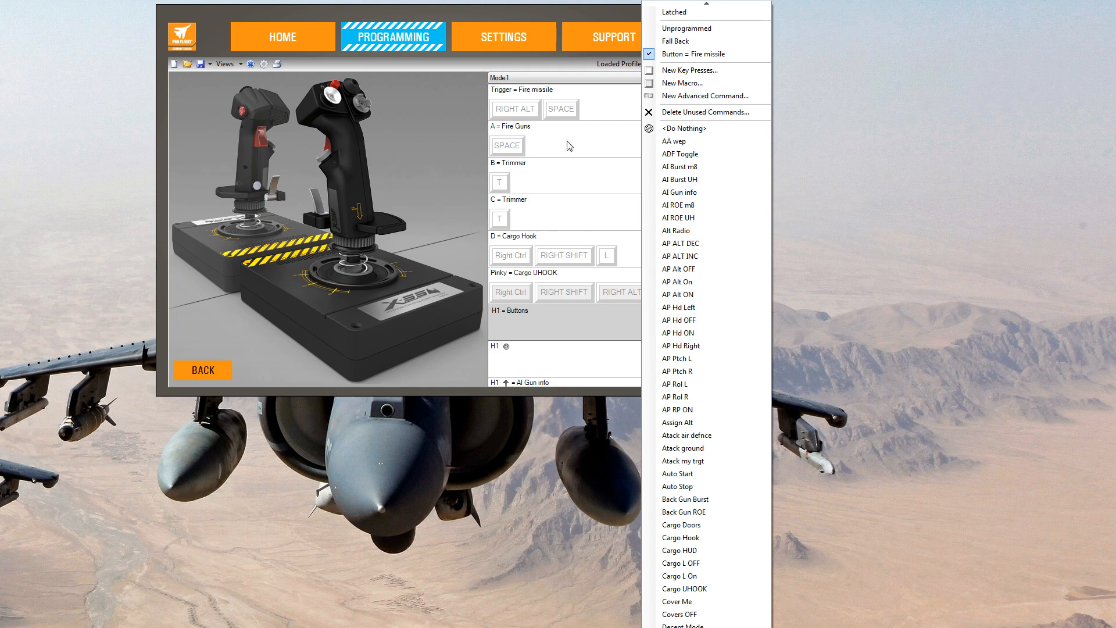
click(450, 126)
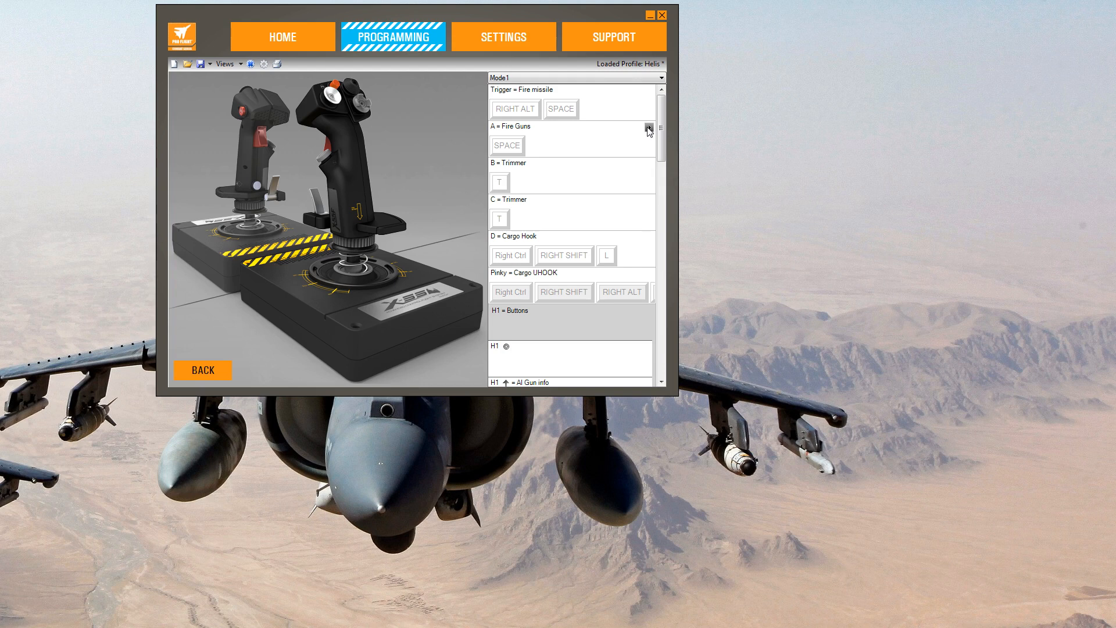
click(649, 128)
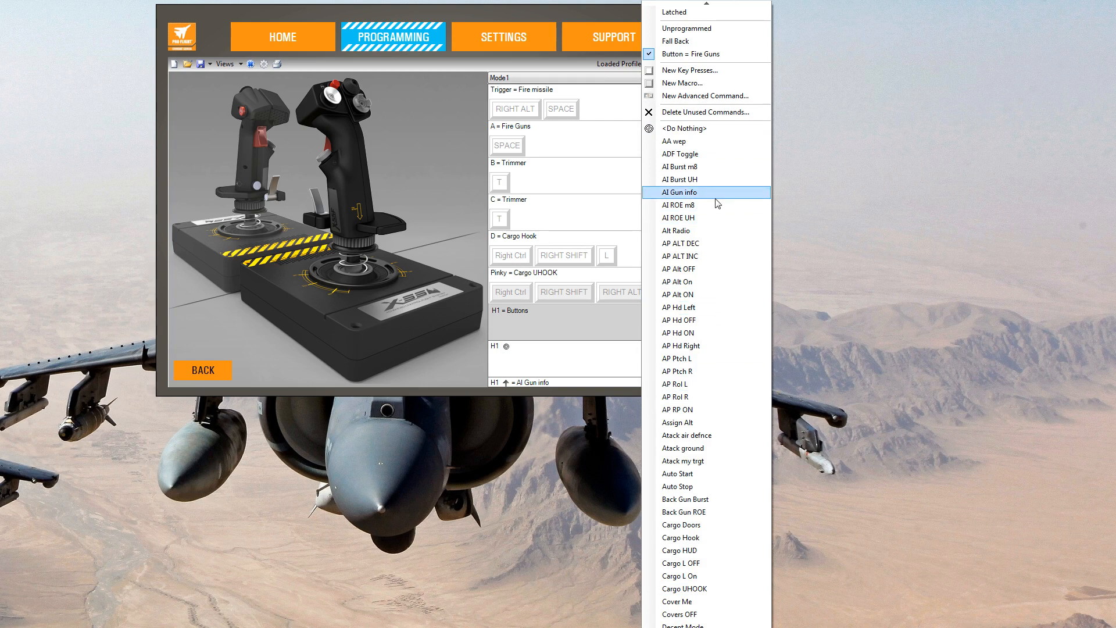
click(455, 162)
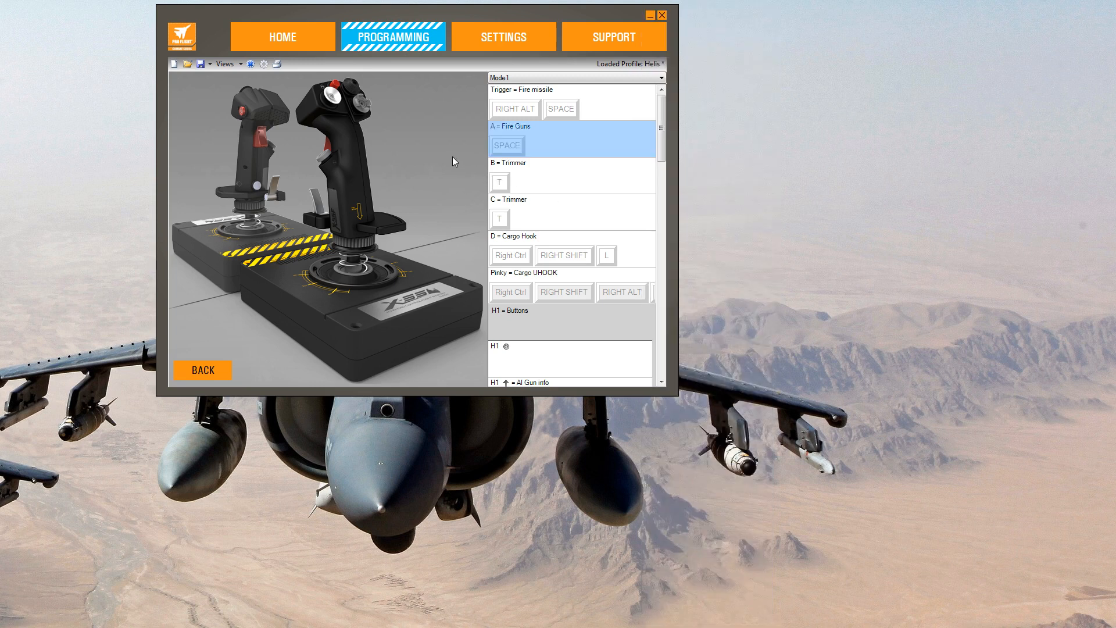